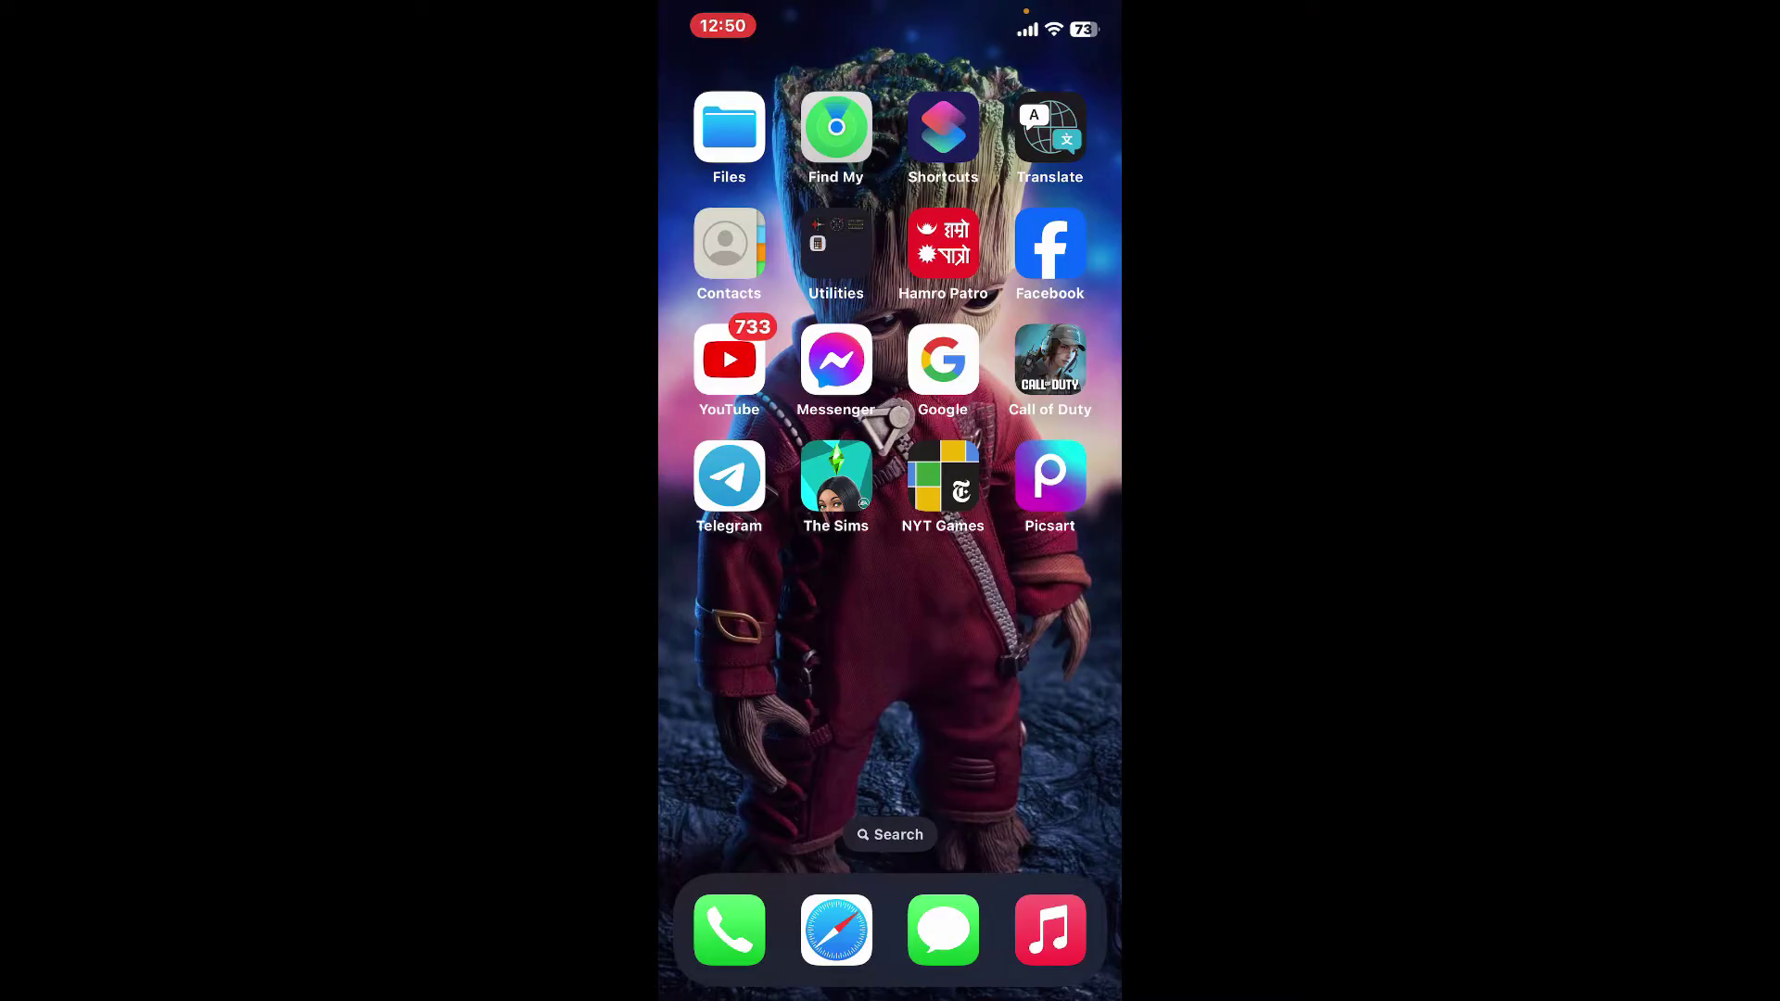
Launch Picsart from its Home Screen icon to reach the Create page.
{"action": "left_click", "coordinate": [1049, 479]}
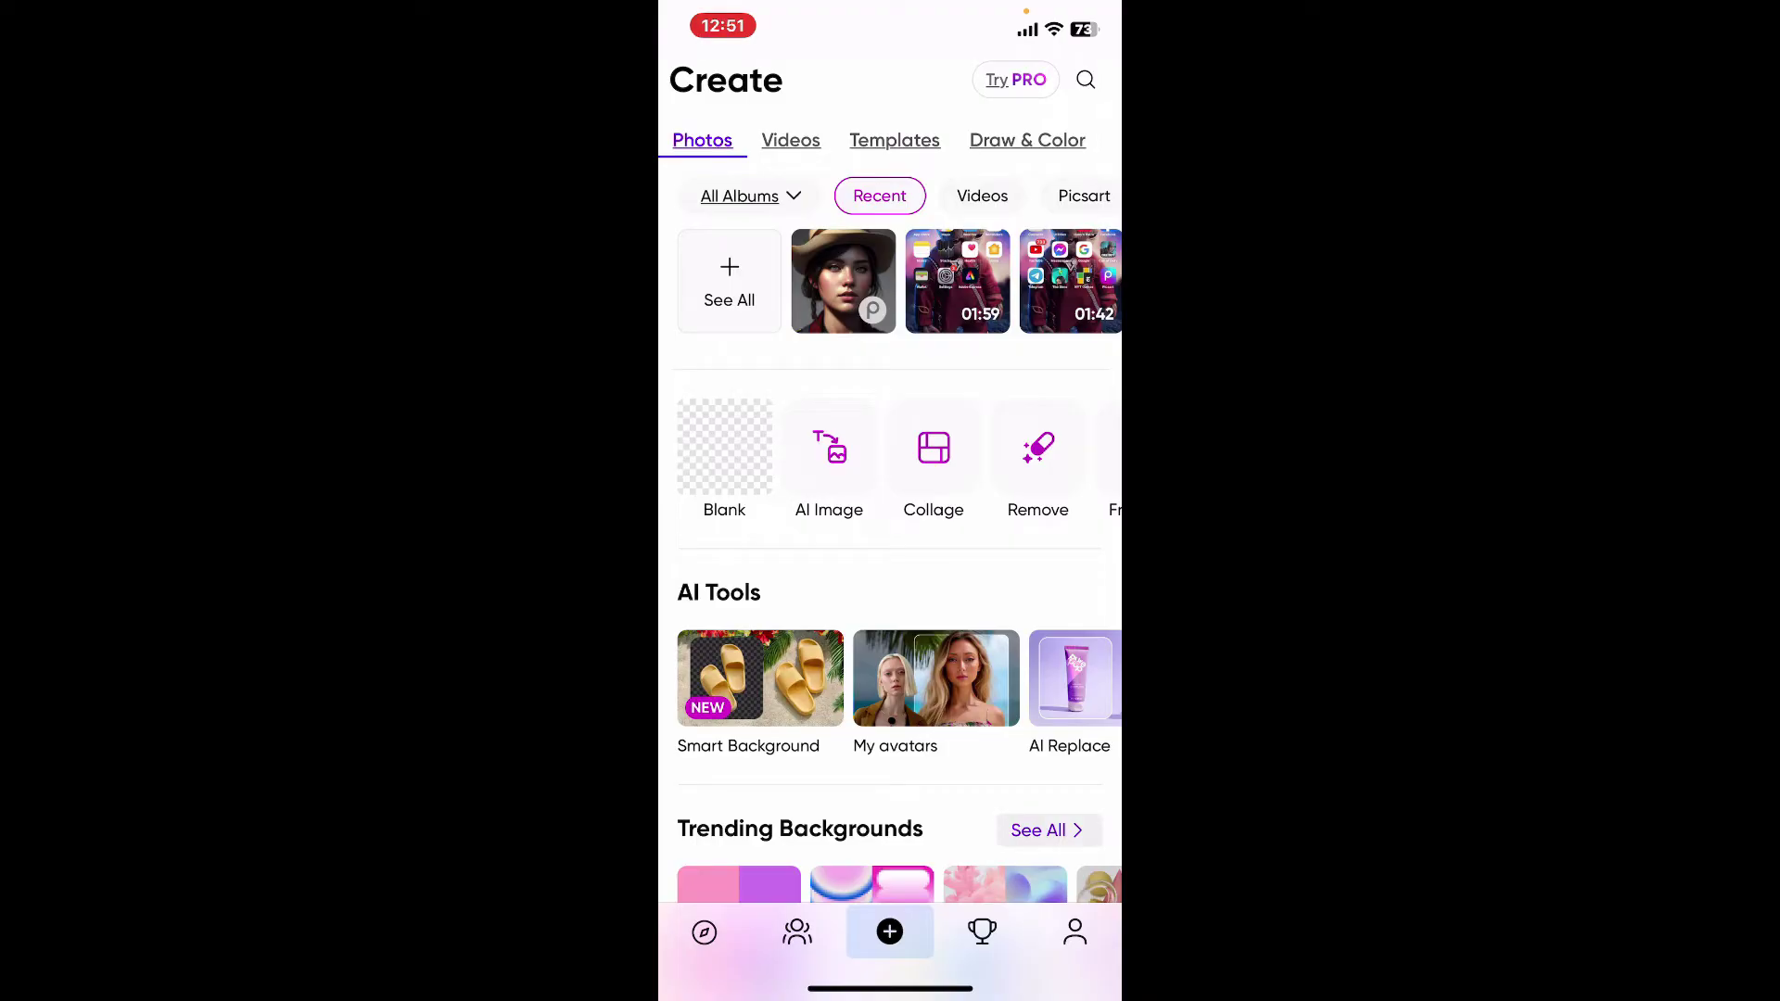
{"action": "scroll", "coordinate": [900, 556], "scroll_direction": "down", "scroll_amount": 3}
{"action": "scroll", "coordinate": [900, 557], "scroll_direction": "up", "scroll_amount": 3}
{"action": "scroll", "coordinate": [900, 281], "scroll_direction": "right", "scroll_amount": 2}
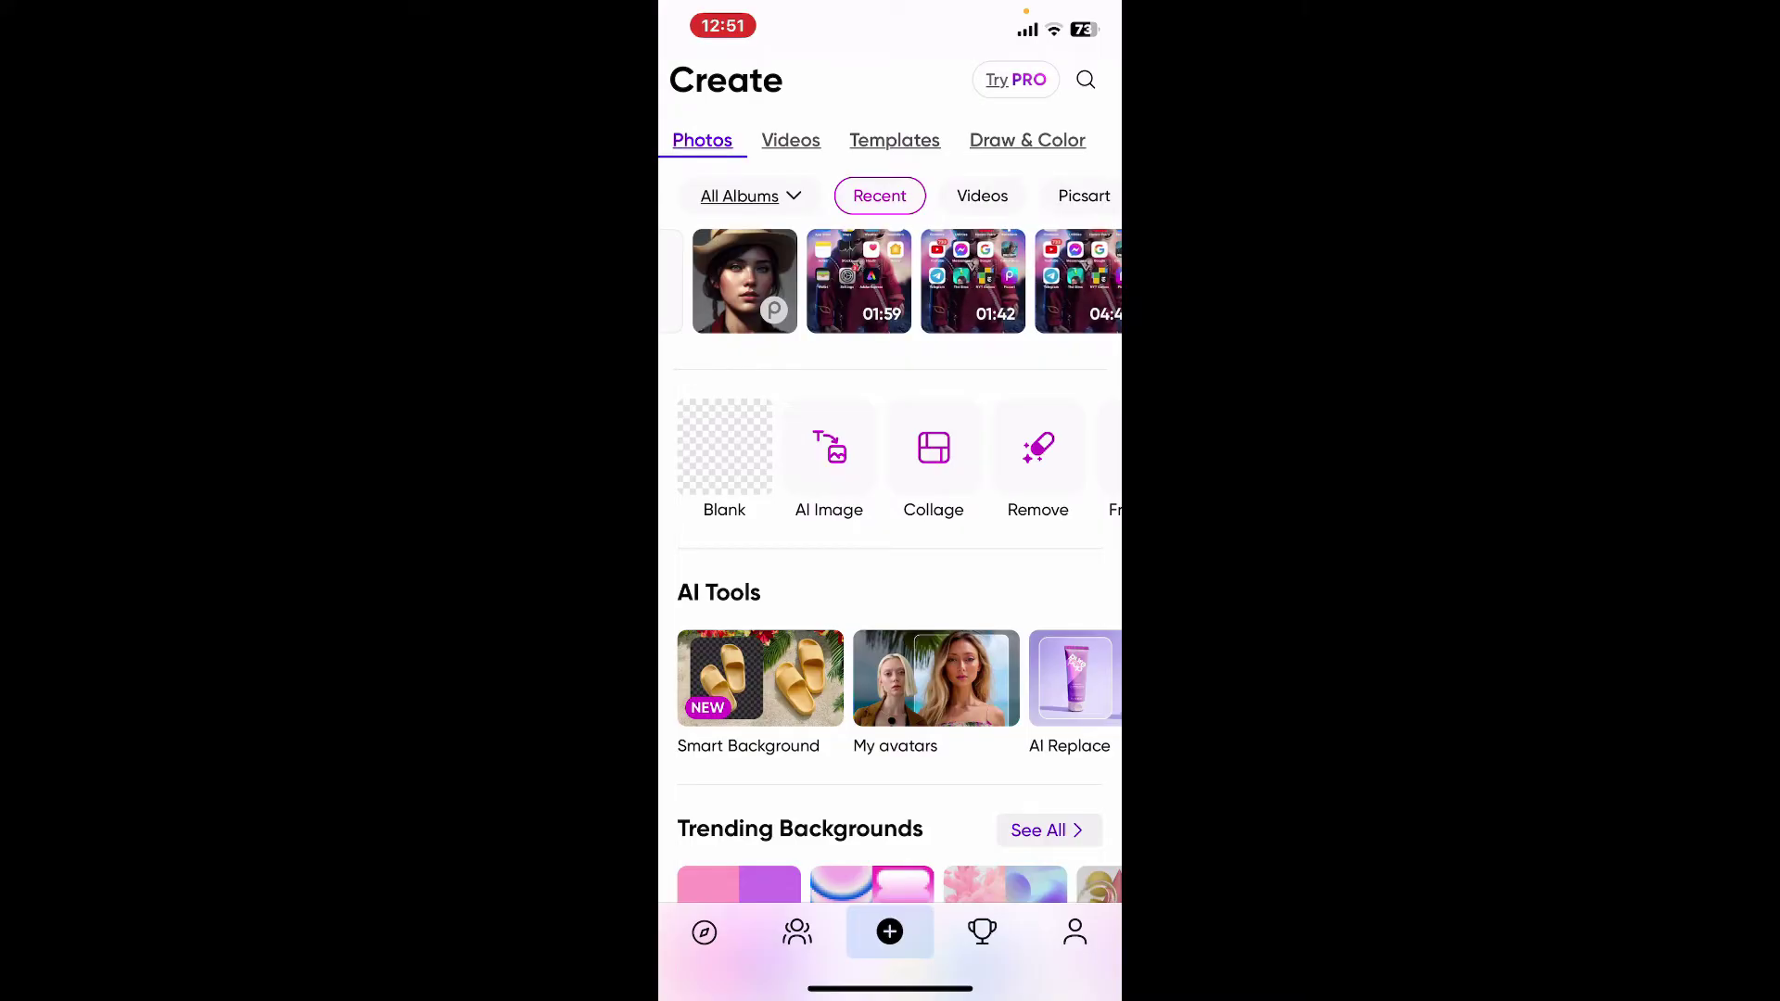
{"action": "scroll", "coordinate": [899, 282], "scroll_direction": "left", "scroll_amount": 3}
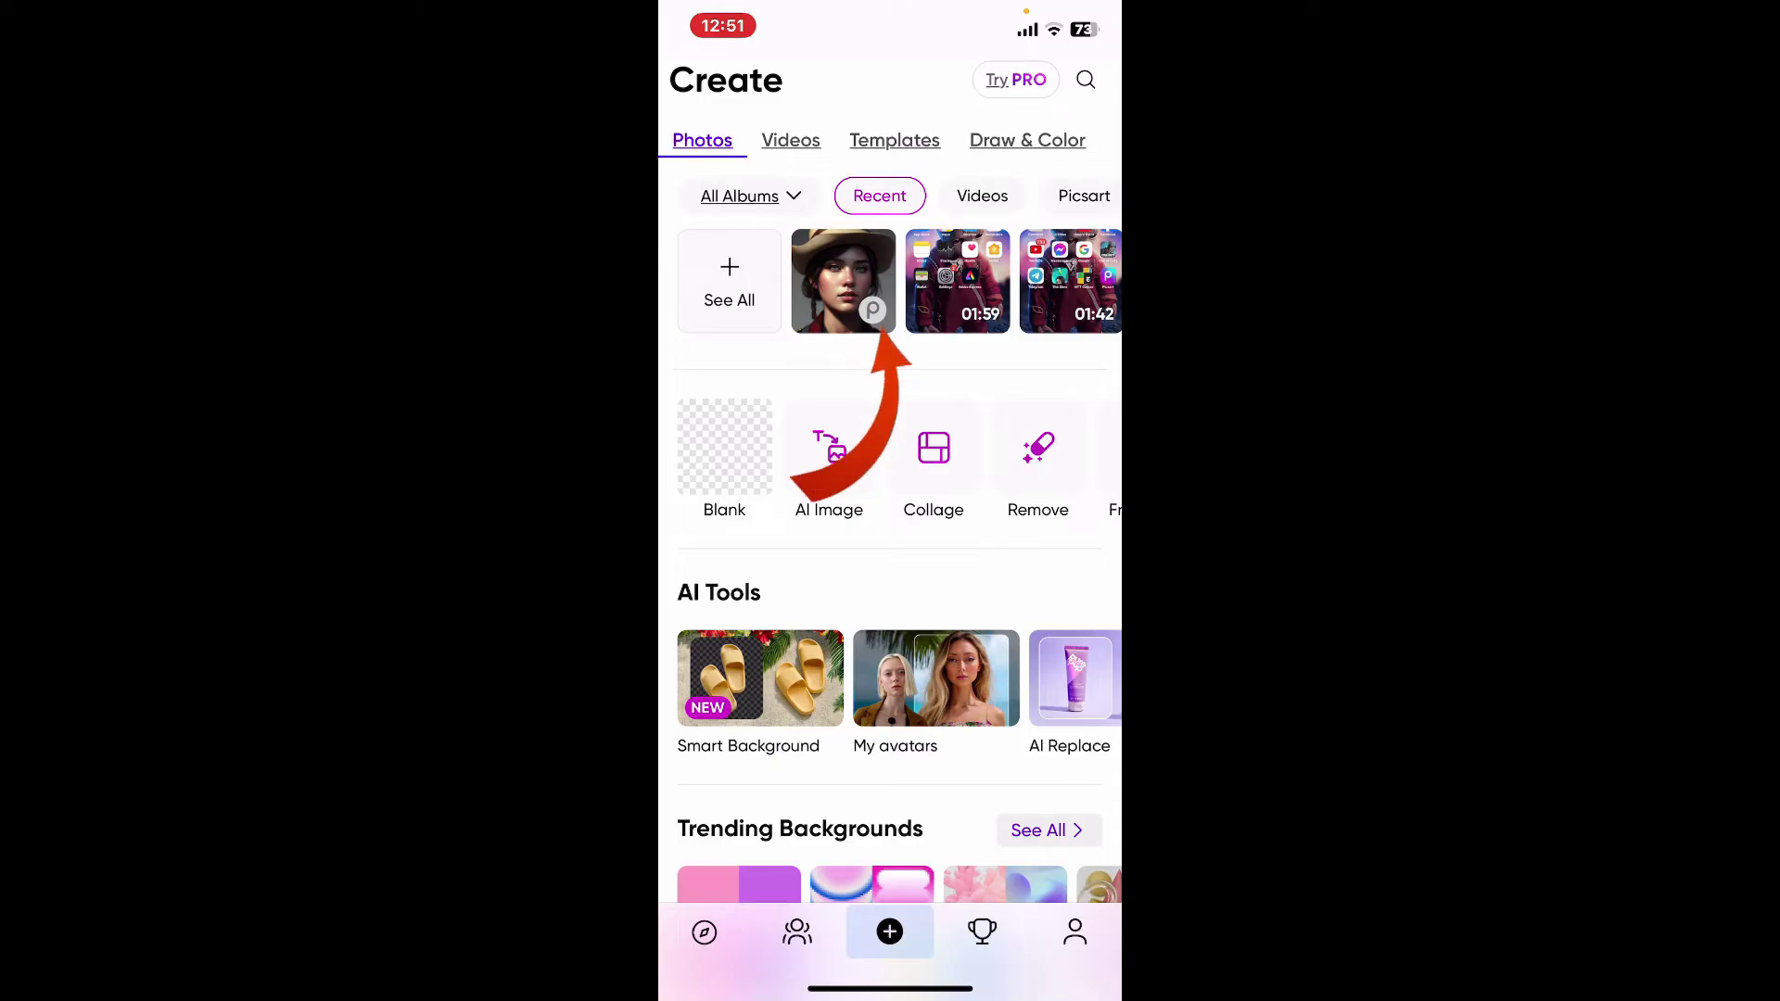
Open the woman-in-hat portrait draft from the Recent photos in the editor.
{"action": "left_click", "coordinate": [842, 280]}
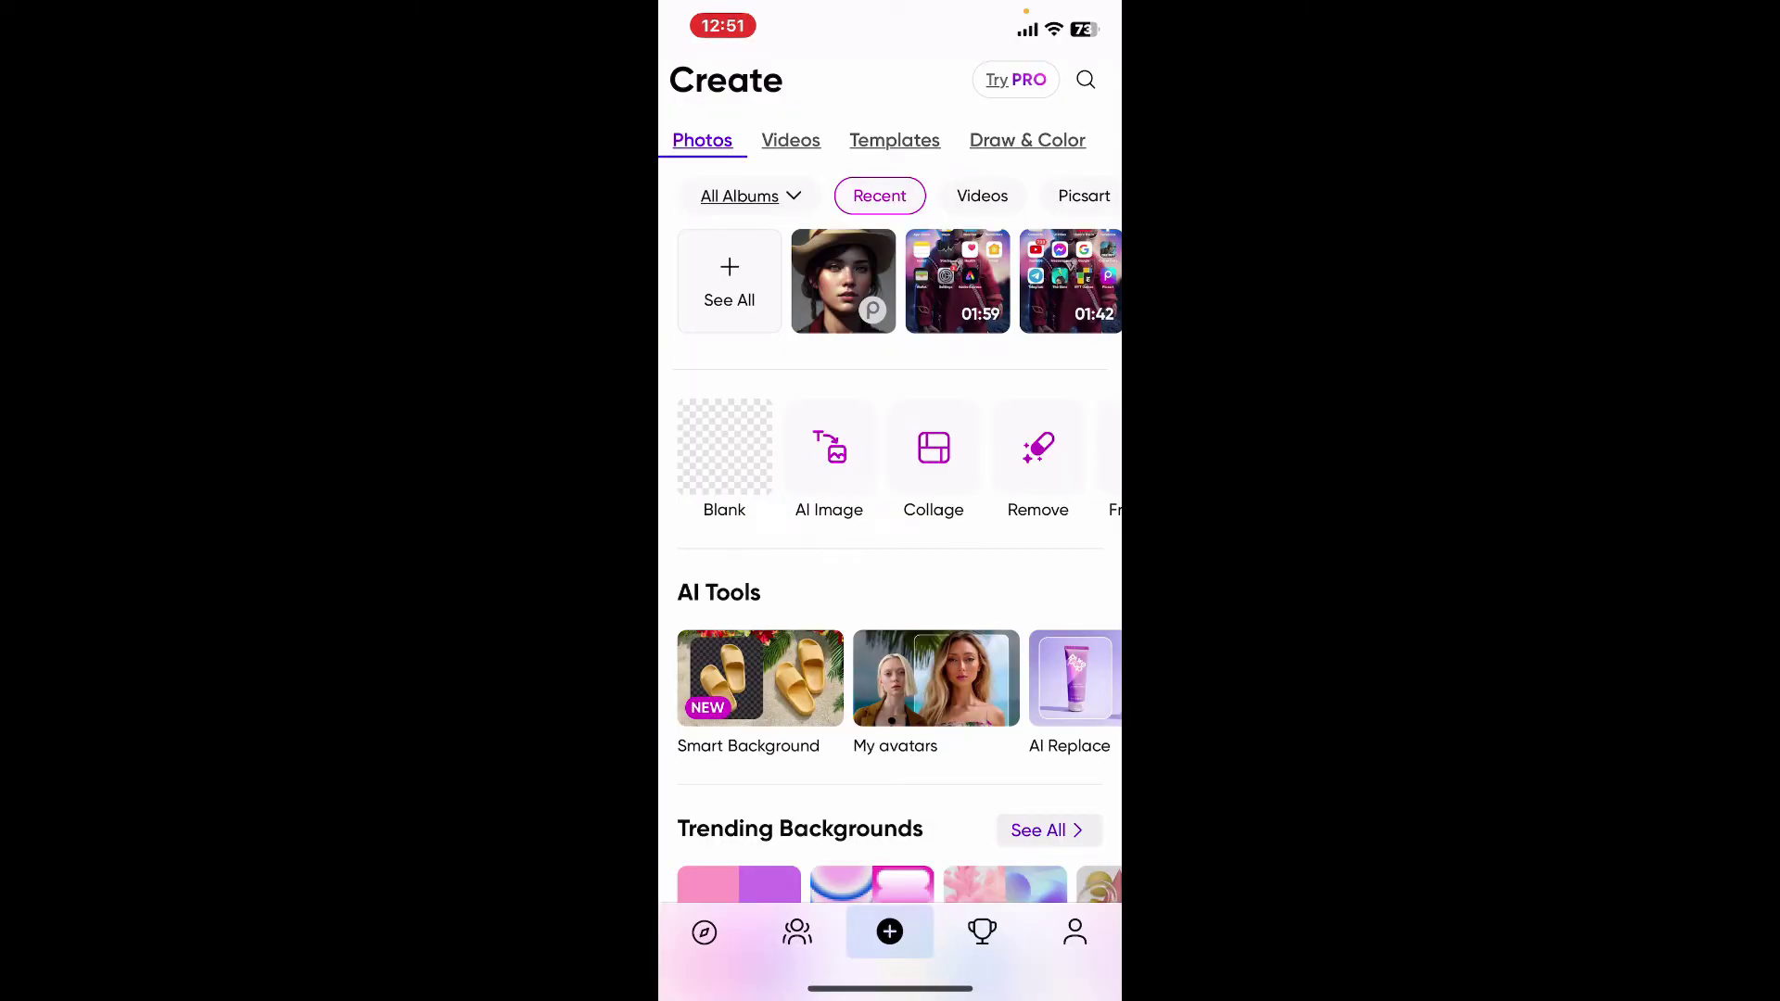
{"action": "scroll", "coordinate": [890, 281], "scroll_direction": "right", "scroll_amount": 3}
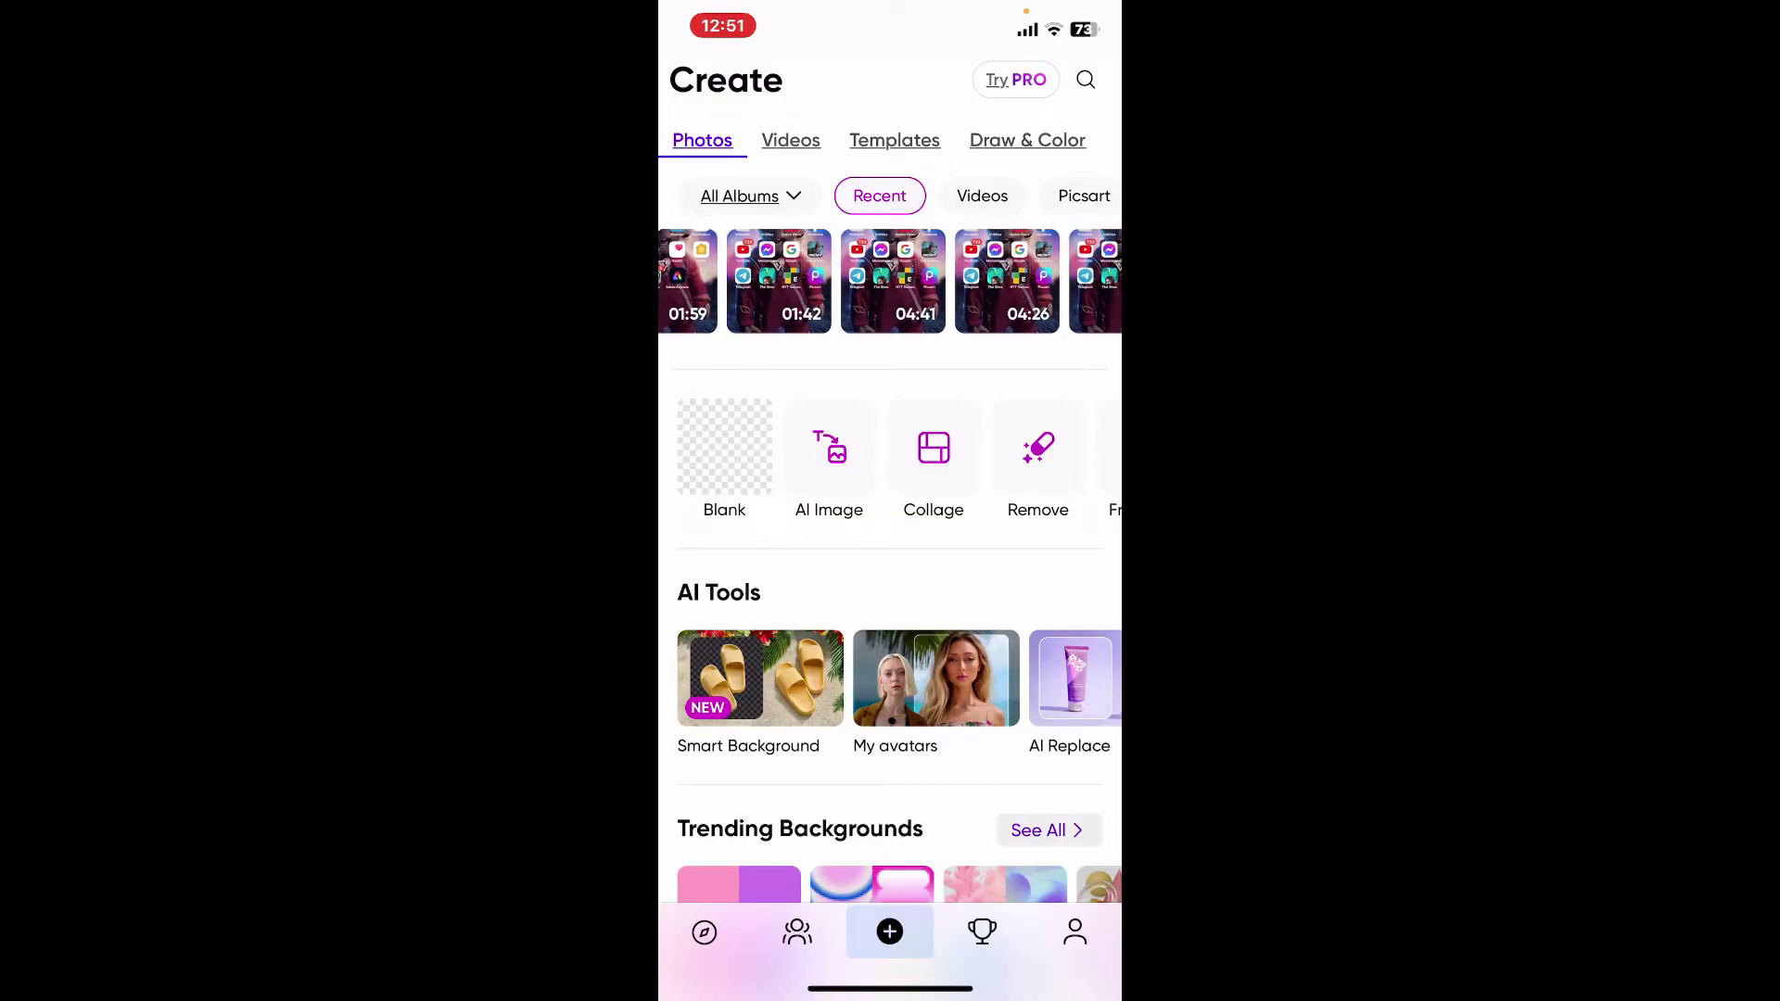
{"action": "scroll", "coordinate": [890, 281], "scroll_direction": "right", "scroll_amount": 2}
{"action": "scroll", "coordinate": [891, 281], "scroll_direction": "left", "scroll_amount": 5}
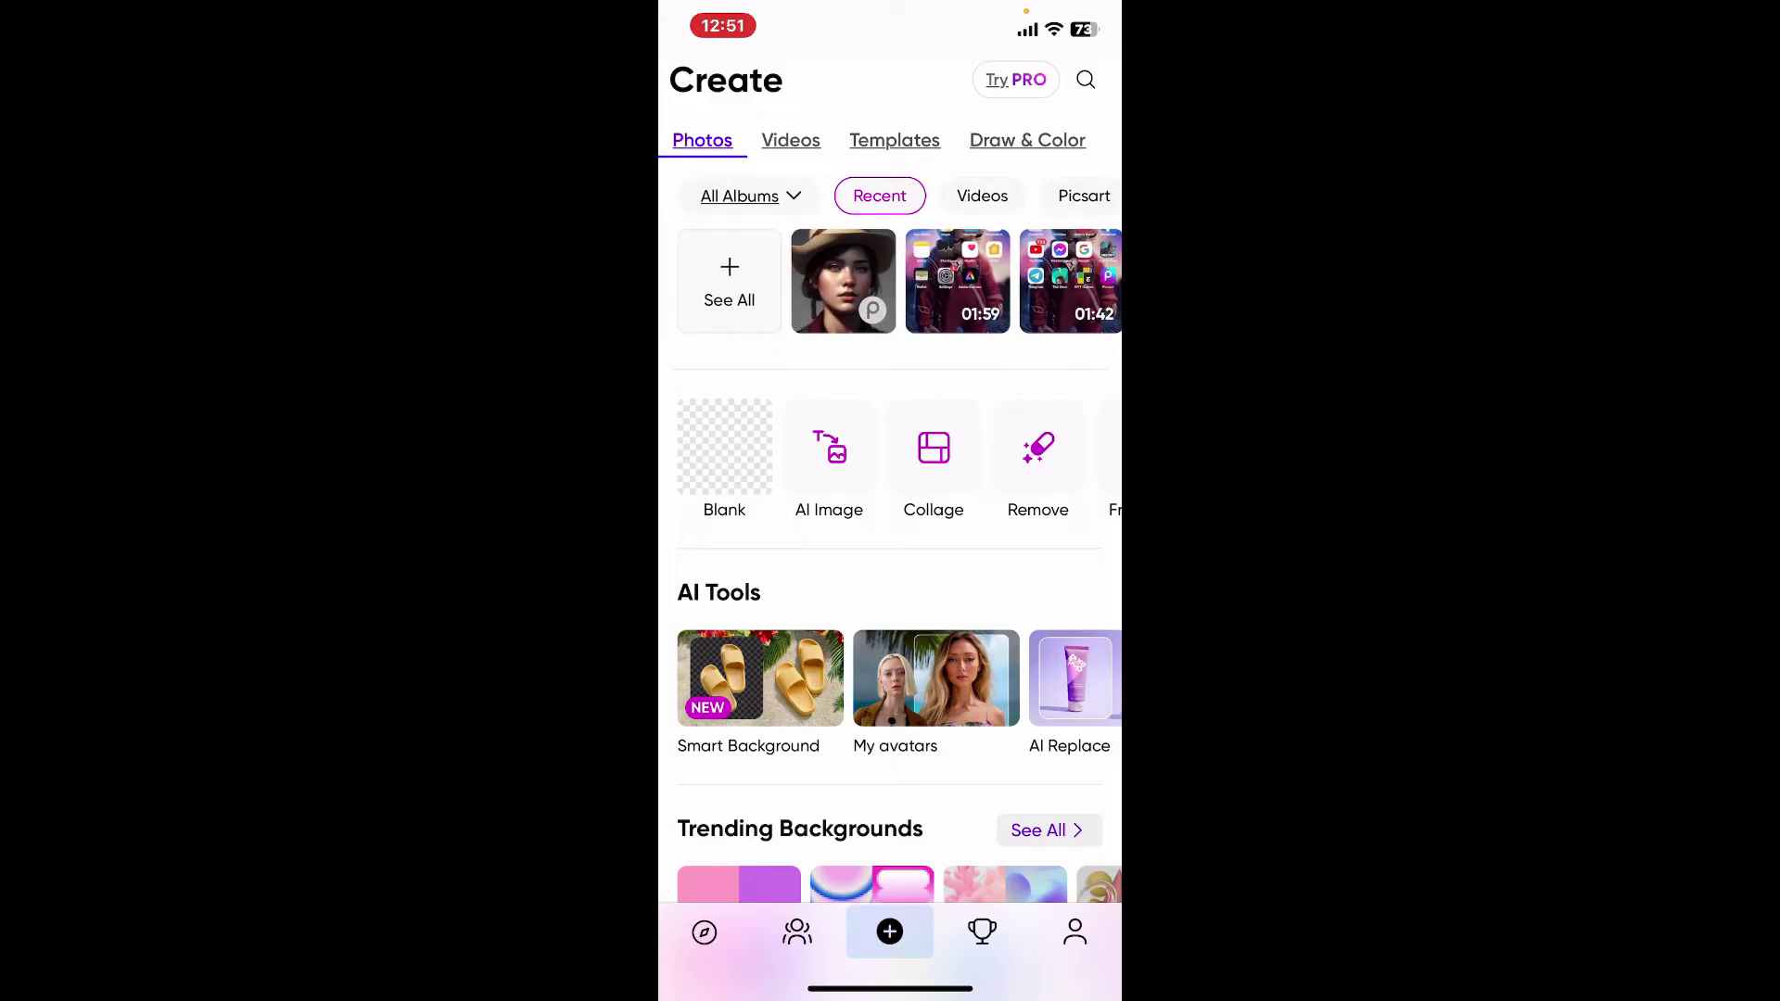
{"action": "left_click", "coordinate": [843, 282]}
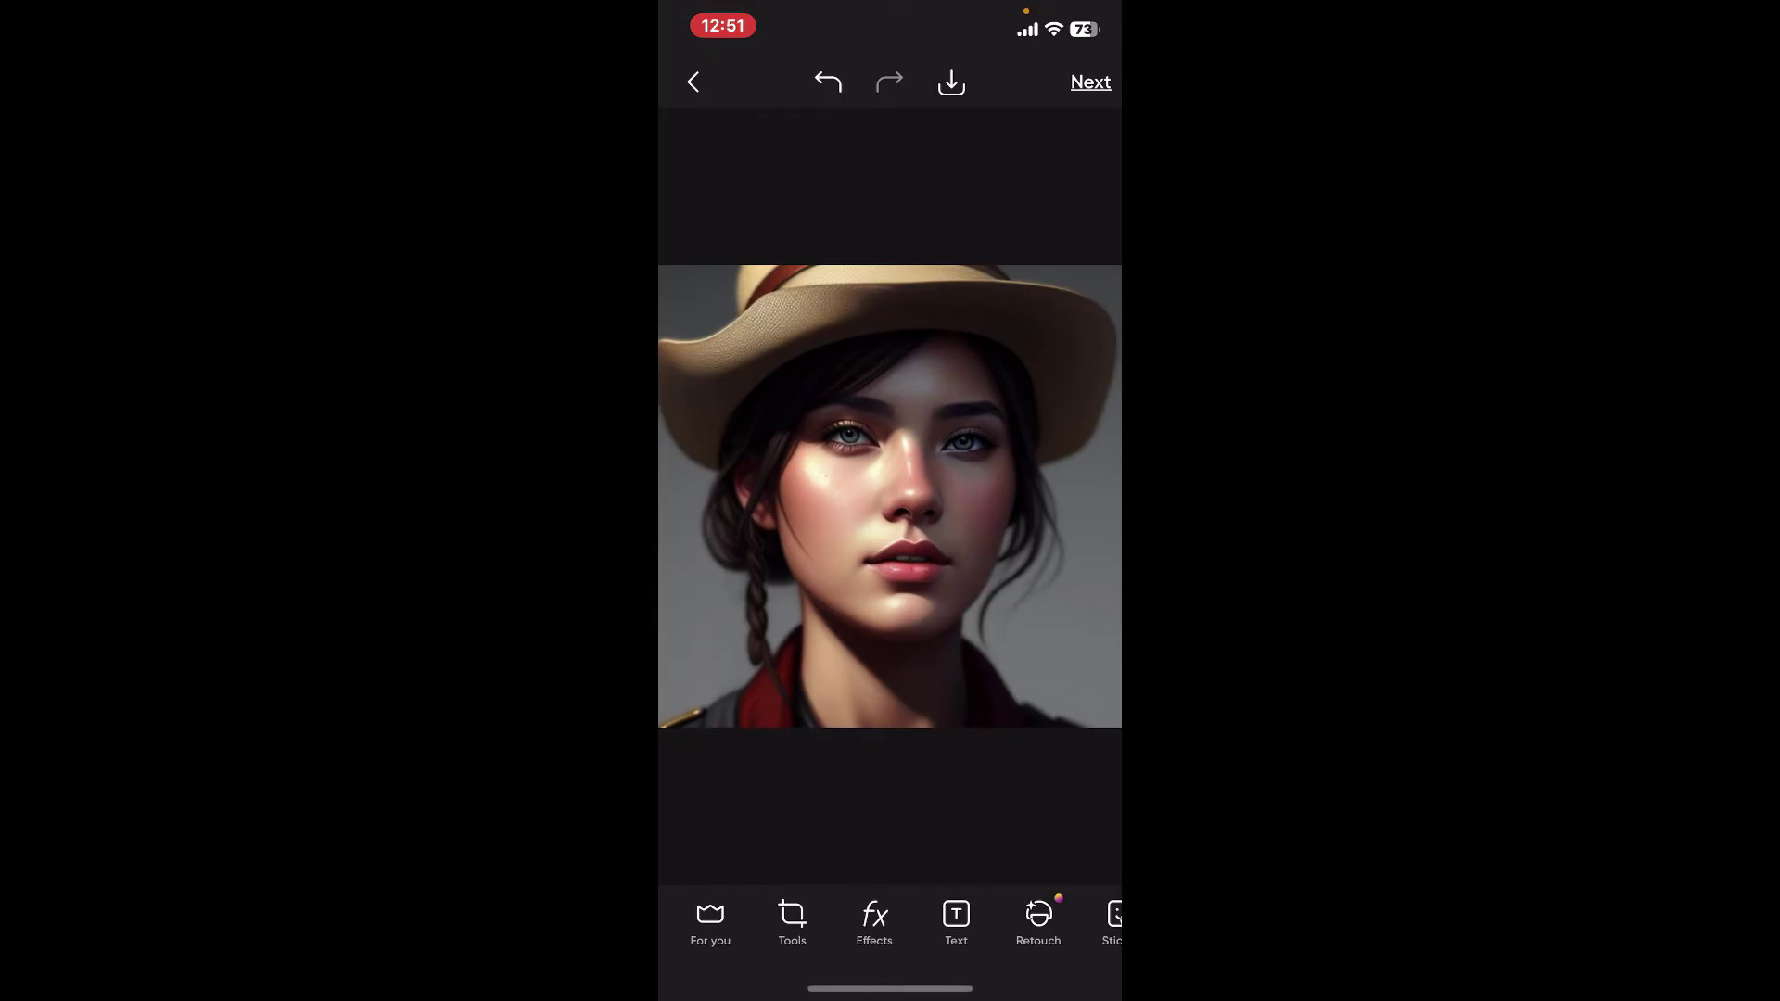
{"action": "scroll", "coordinate": [890, 918], "scroll_direction": "right", "scroll_amount": 5}
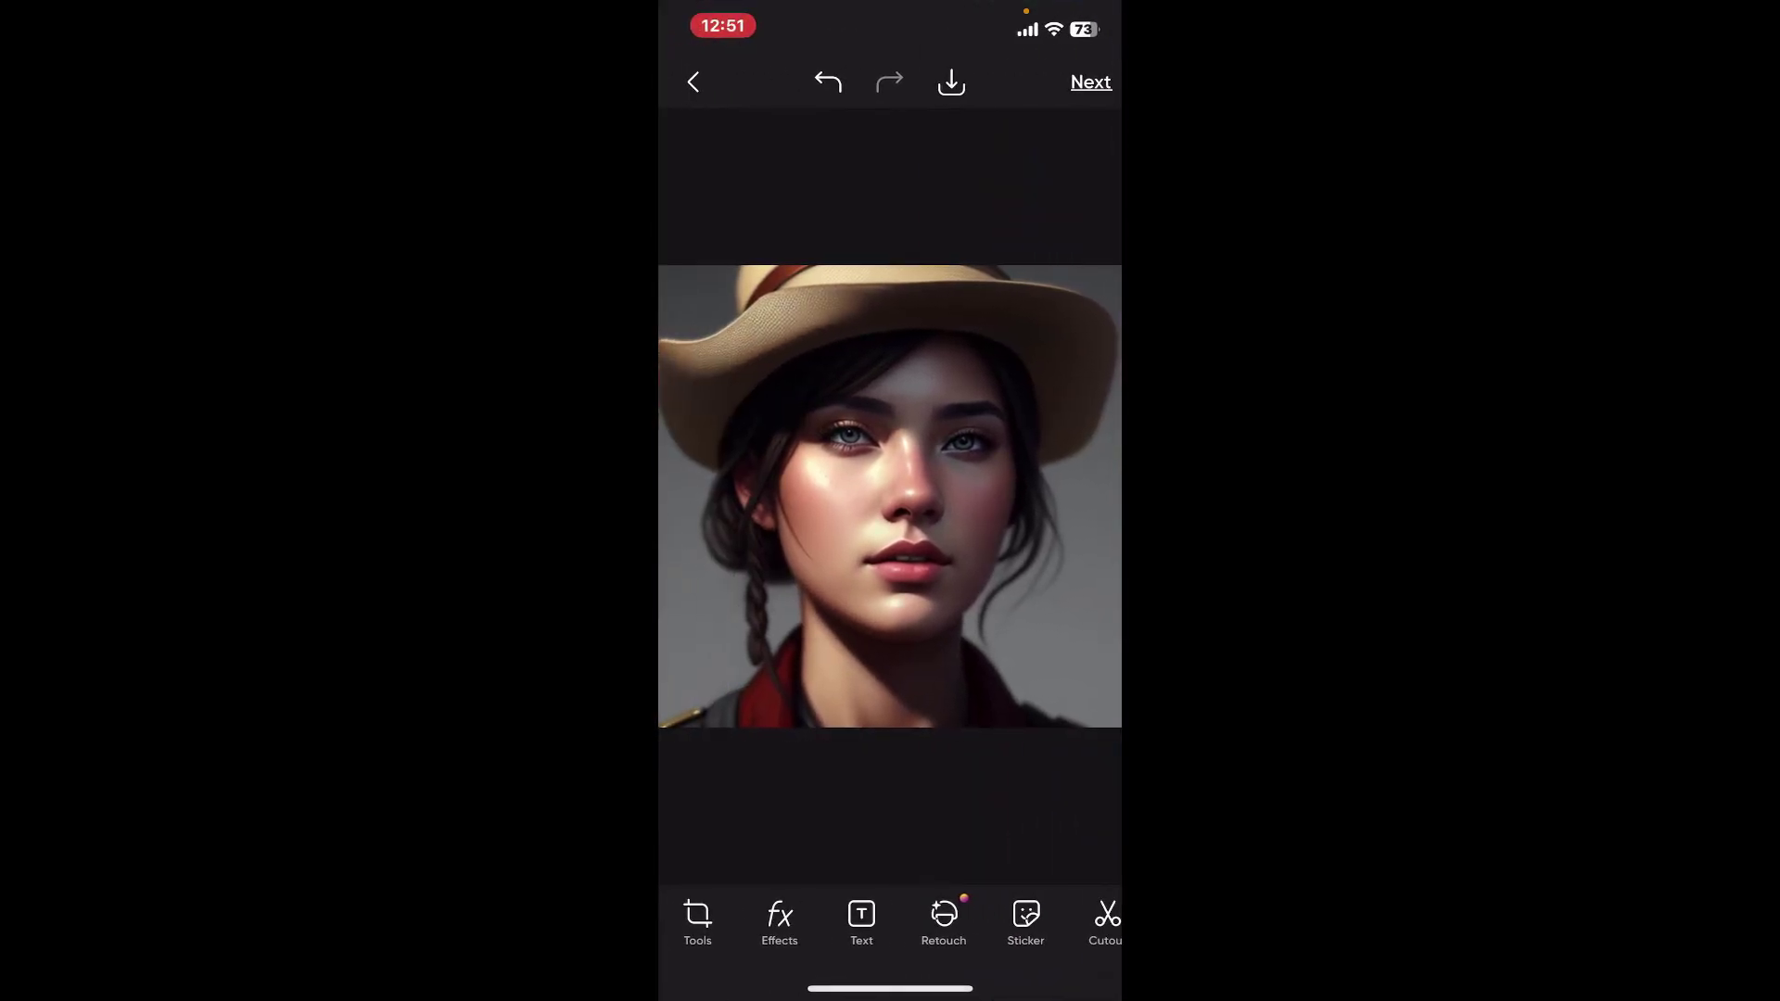
{"action": "scroll", "coordinate": [890, 917], "scroll_direction": "right", "scroll_amount": 5}
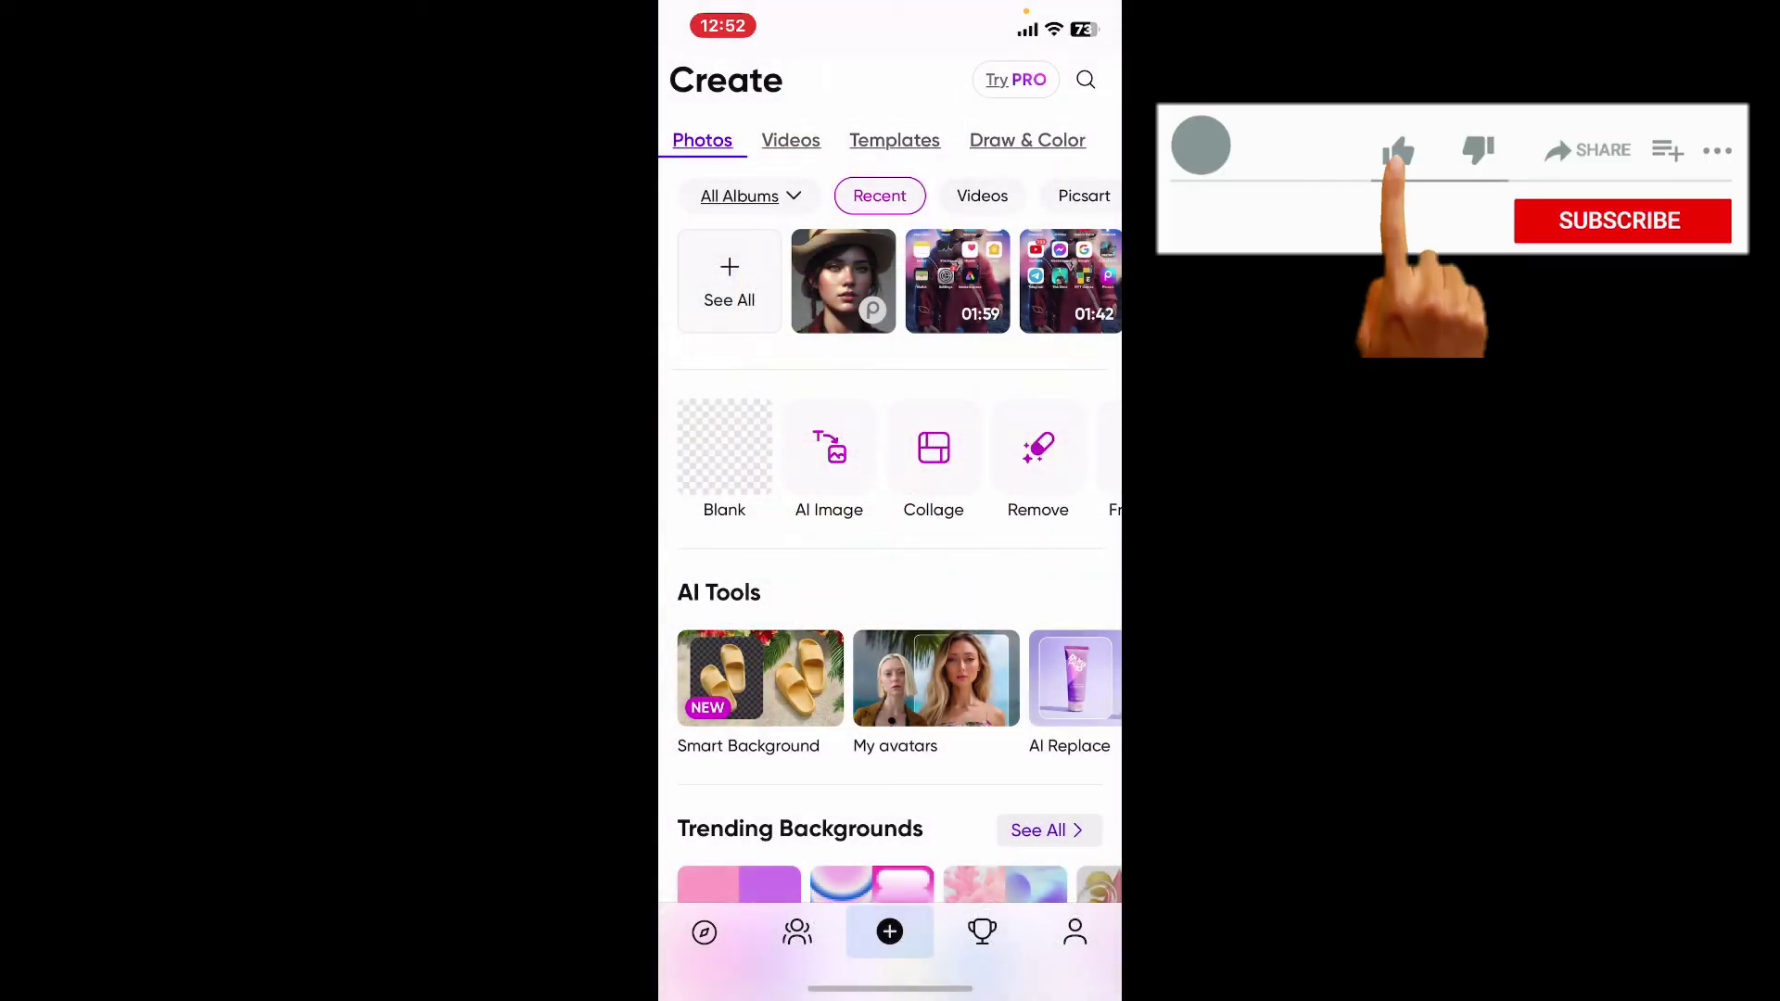
Swipe up from the bottom edge to close Picsart and show the Home Screen.
{"action": "left_click_drag", "start_coordinate": [890, 987], "coordinate": [891, 557]}
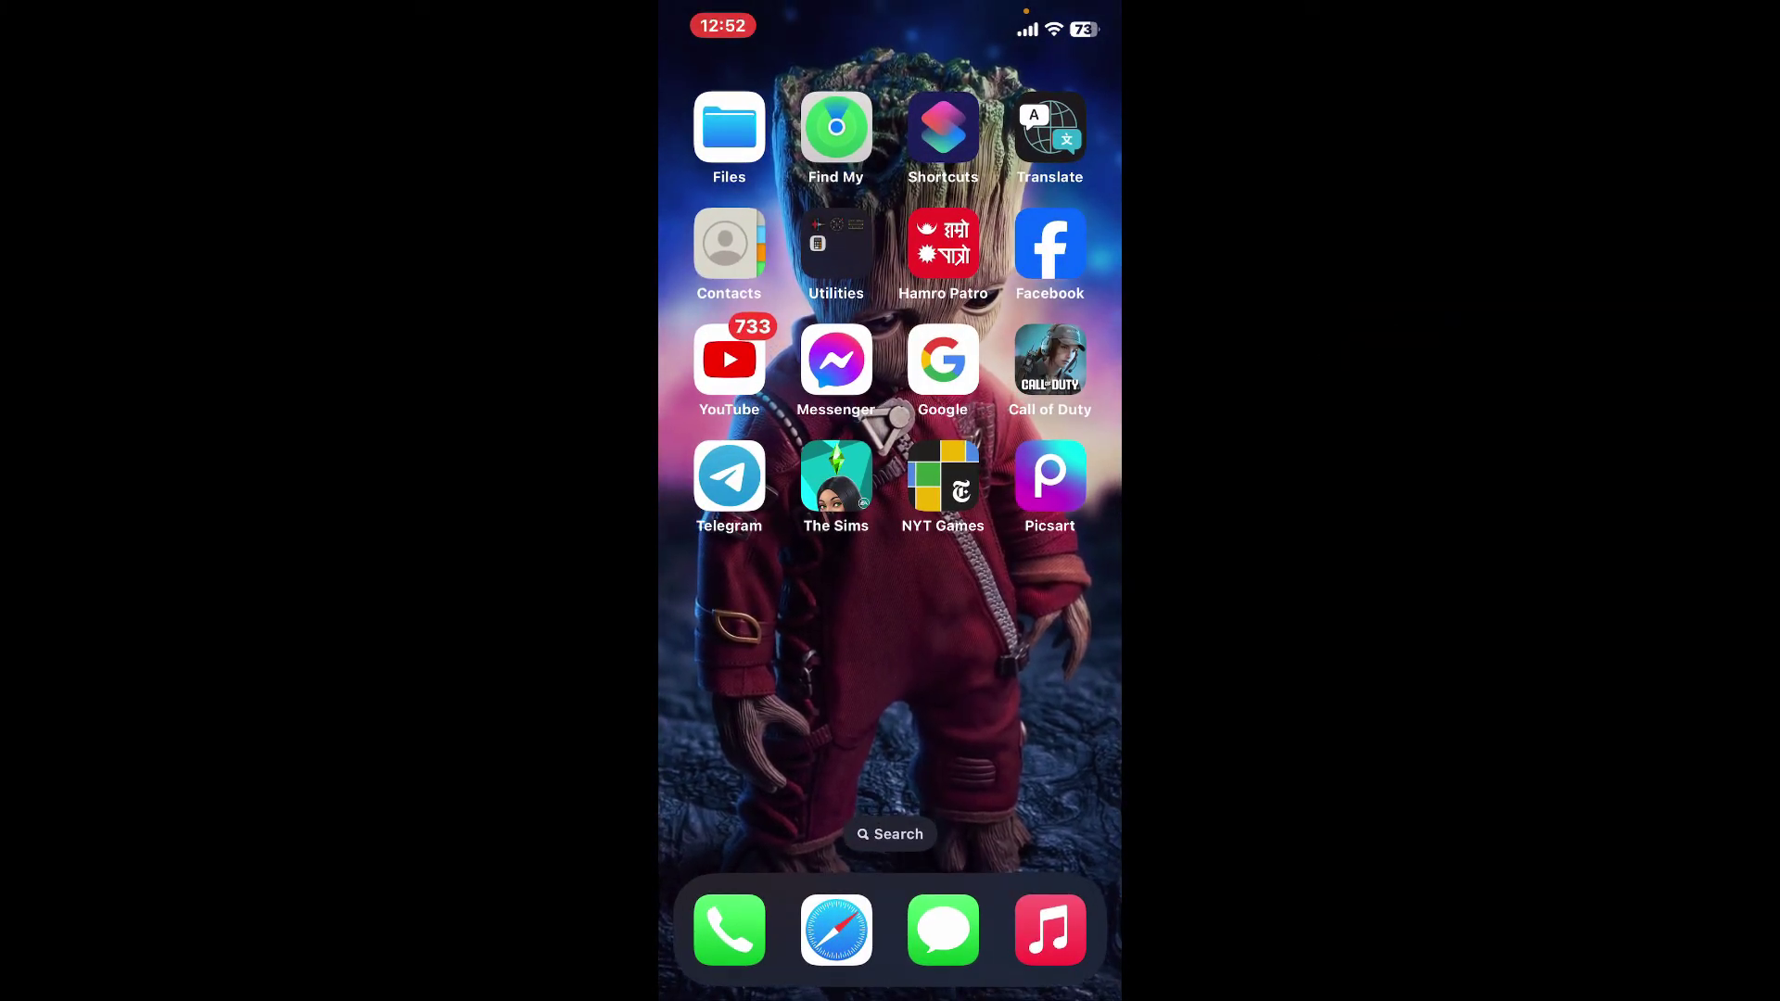